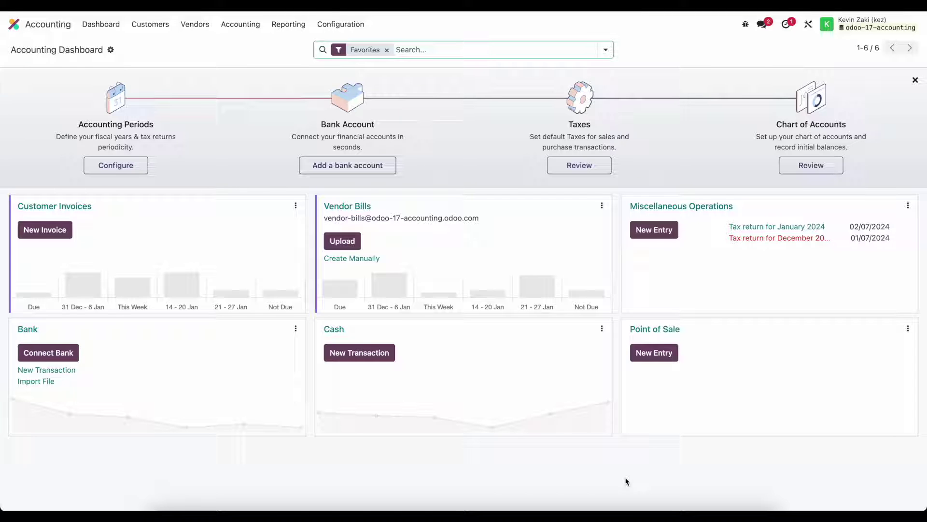
Open the Journals list from Configuration and start a new blank journal.
{"action": "left_click", "coordinate": [335, 28]}
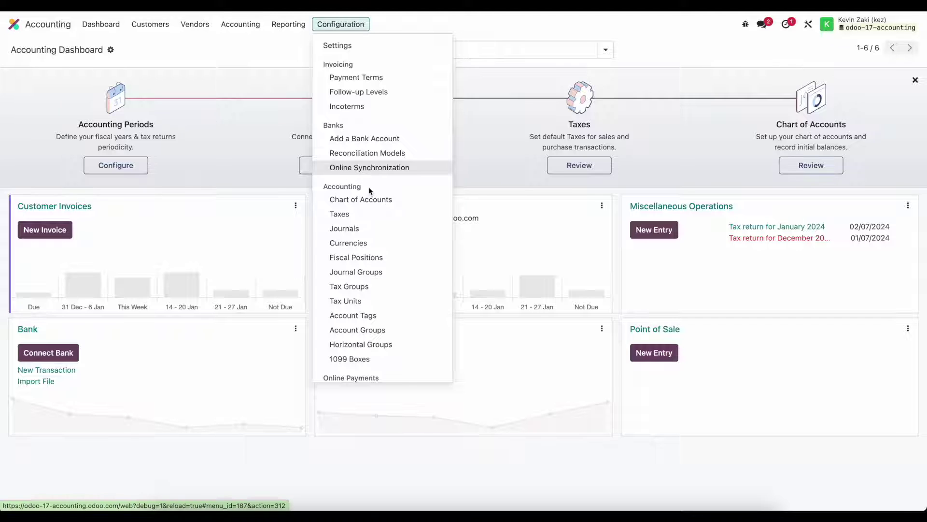
{"action": "left_click", "coordinate": [364, 229]}
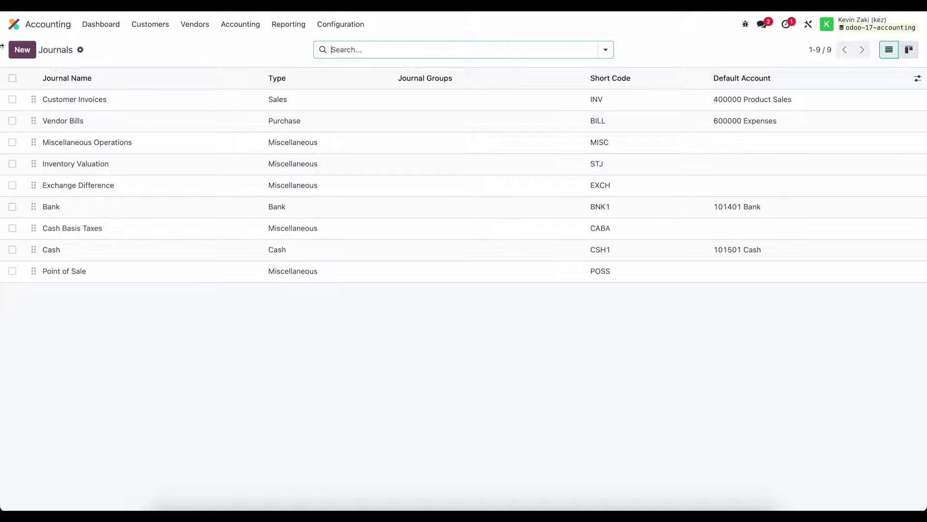
{"action": "left_click", "coordinate": [21, 52]}
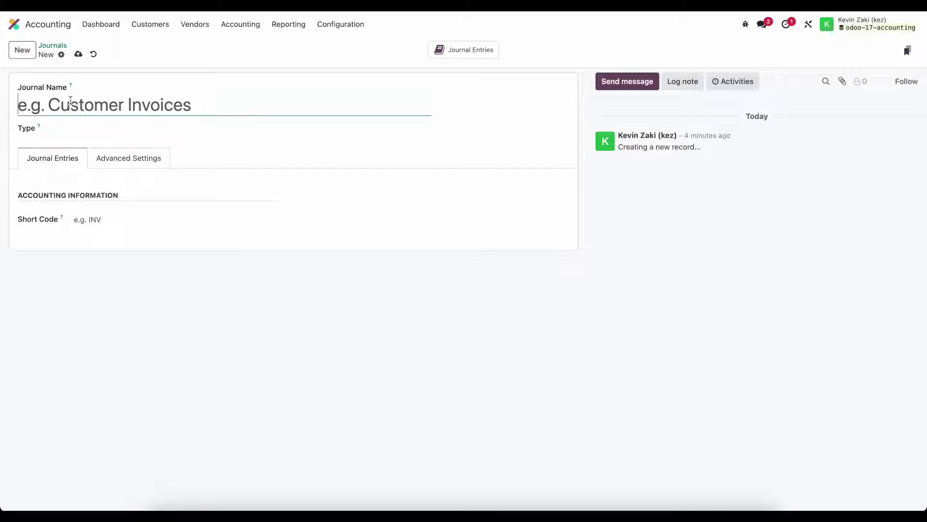
Set the new journal's Type to Sales.
{"action": "left_click", "coordinate": [78, 131]}
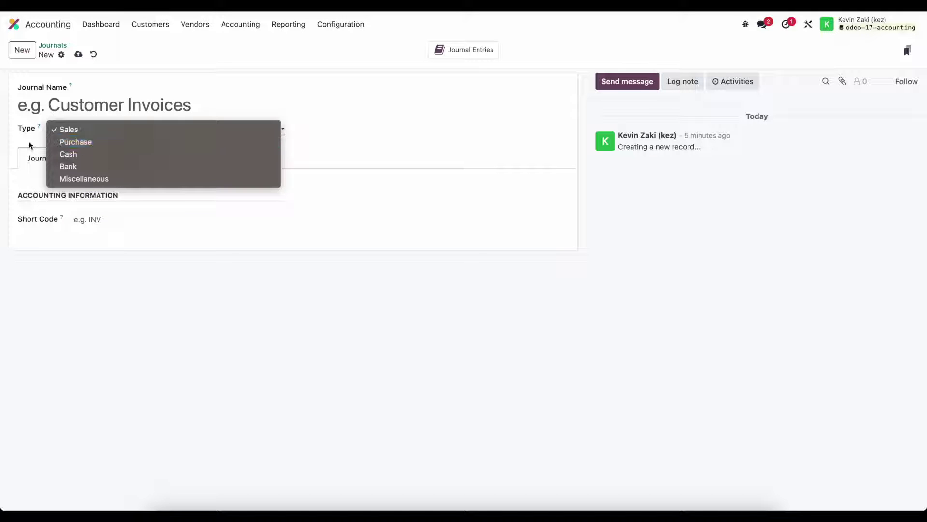
{"action": "left_click", "coordinate": [72, 129]}
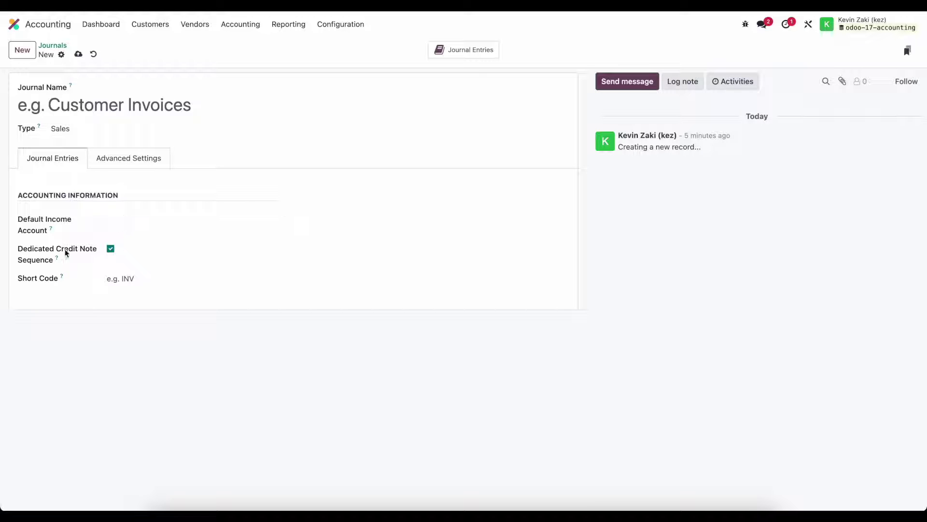
{"action": "left_click", "coordinate": [111, 250]}
{"action": "left_click", "coordinate": [110, 249]}
{"action": "left_click", "coordinate": [109, 279]}
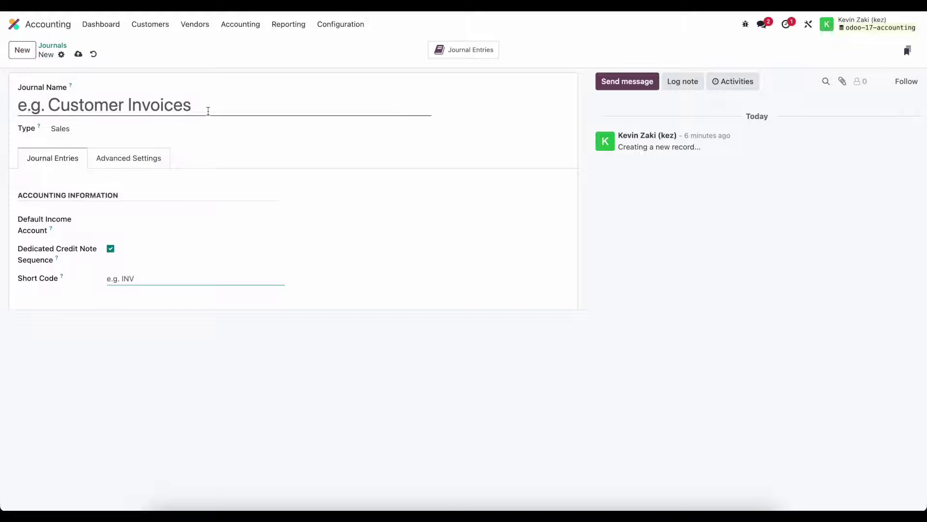
{"action": "type", "text": "INV"}
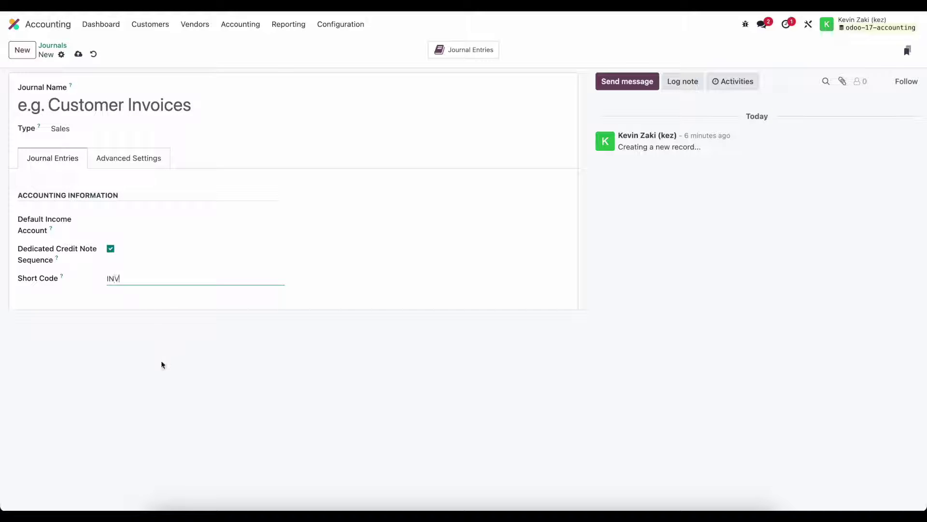
{"action": "left_click", "coordinate": [162, 365]}
{"action": "left_click", "coordinate": [131, 286]}
{"action": "type", "text": "-I"}
{"action": "type", "text": "IC"}
{"action": "key", "text": "ctrl+a"}
{"action": "key", "text": "BackSpace"}
{"action": "left_click", "coordinate": [107, 291]}
{"action": "mouse_move", "coordinate": [58, 260]}
{"action": "left_click", "coordinate": [153, 158]}
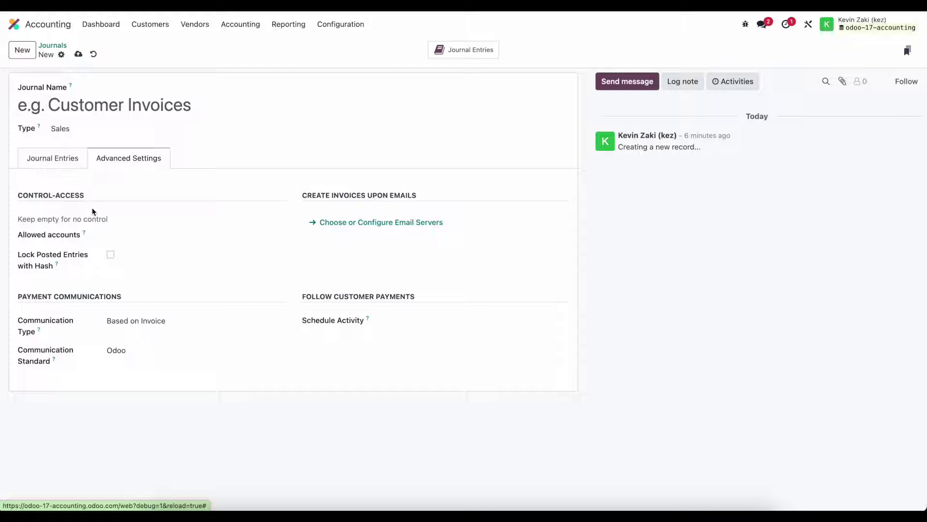
Check the Allowed accounts list without choosing one, then open the email server setup.
{"action": "left_click", "coordinate": [125, 234]}
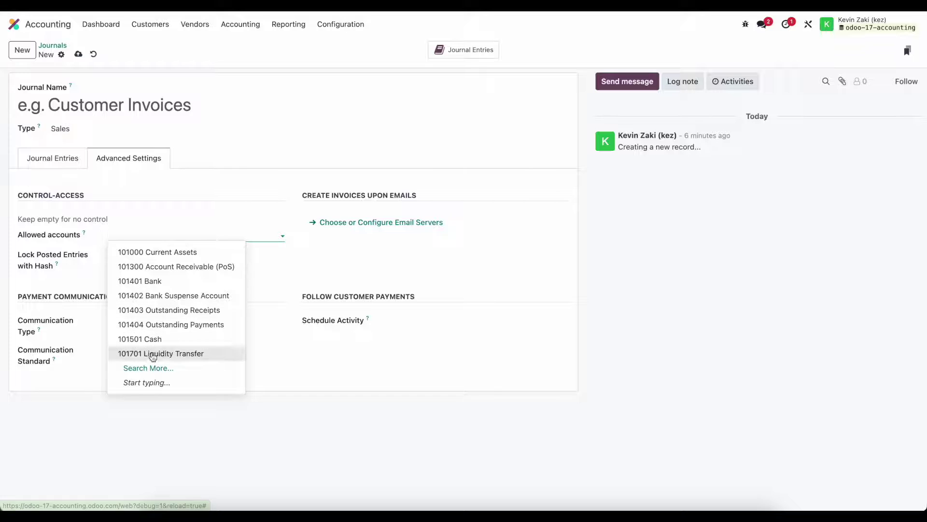
{"action": "left_click", "coordinate": [133, 222]}
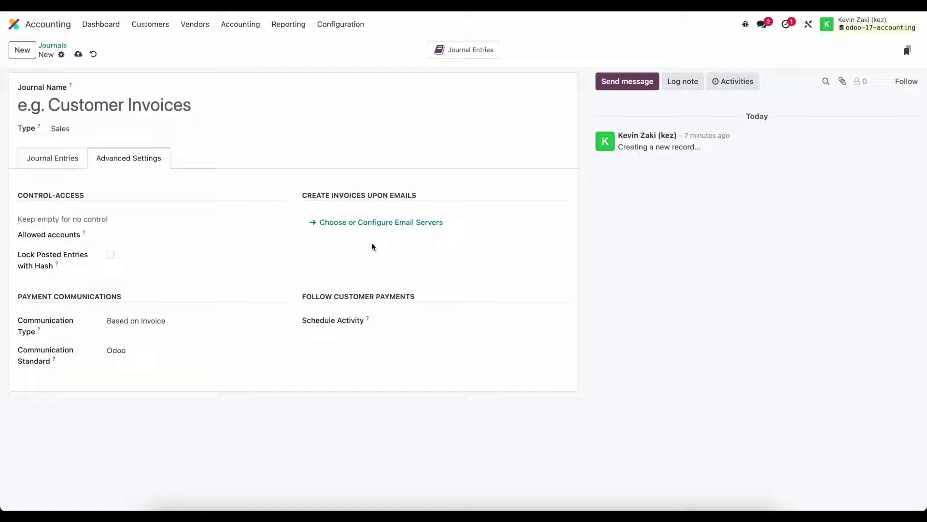
{"action": "left_click", "coordinate": [360, 227]}
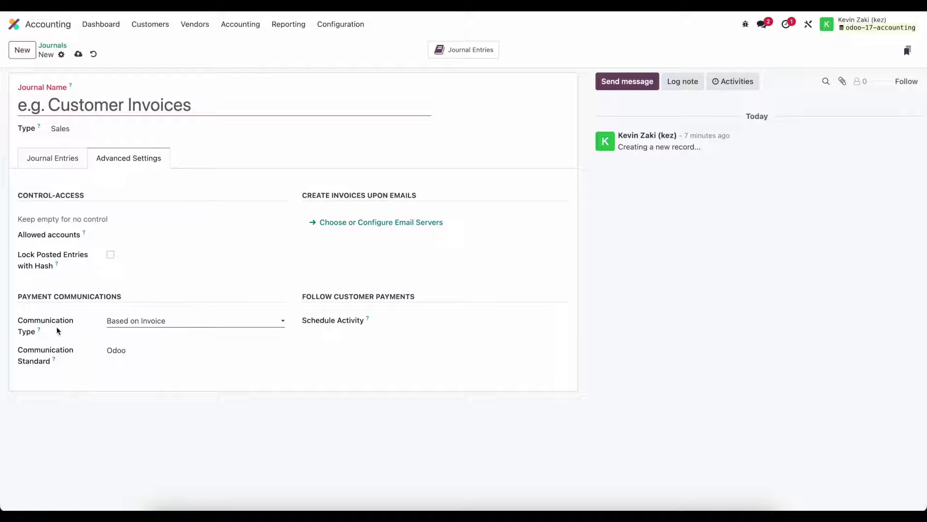
{"action": "left_click", "coordinate": [163, 322]}
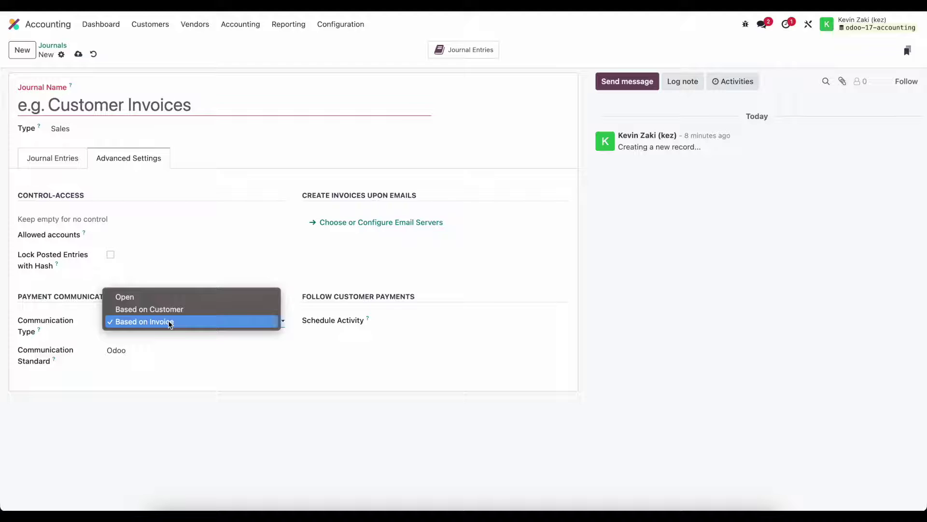
{"action": "left_click", "coordinate": [230, 379]}
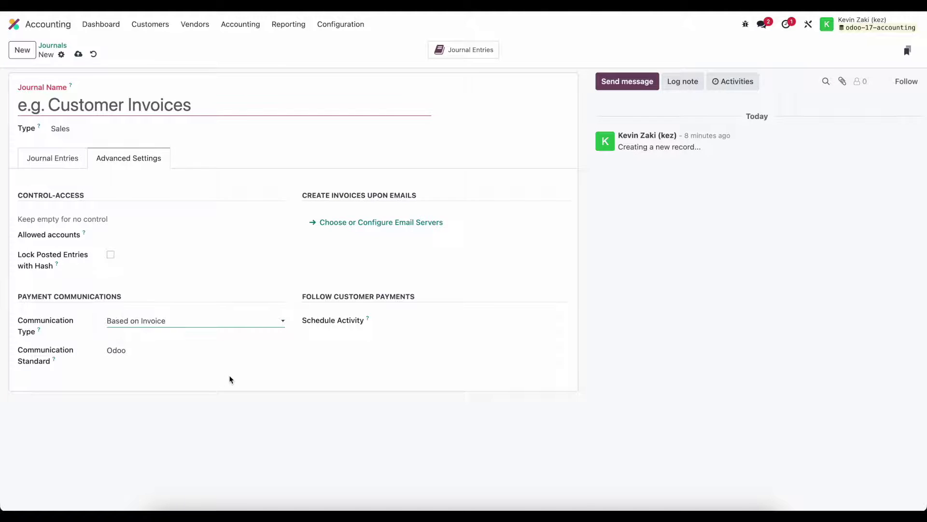
{"action": "left_click", "coordinate": [230, 380]}
{"action": "left_click", "coordinate": [401, 320]}
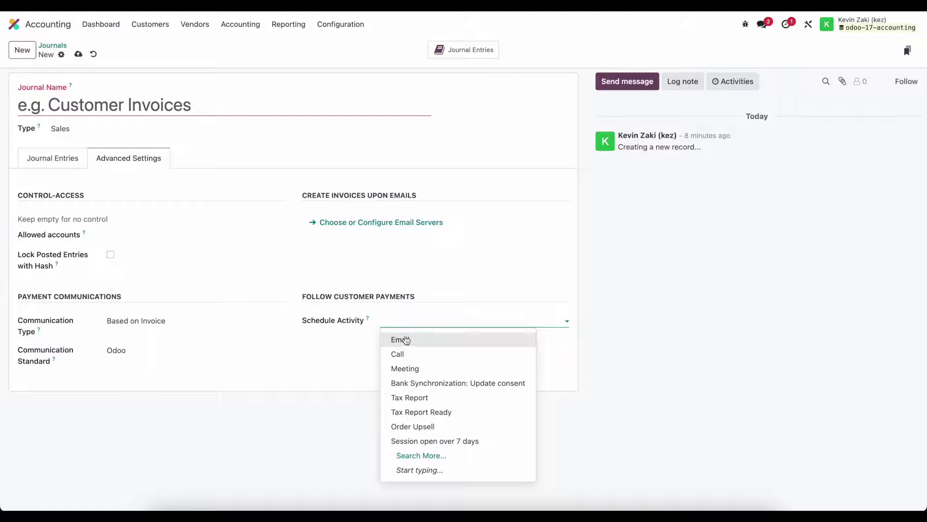
Schedule an Email activity assigned to the current user and begin changing the journal type.
{"action": "left_click", "coordinate": [402, 337]}
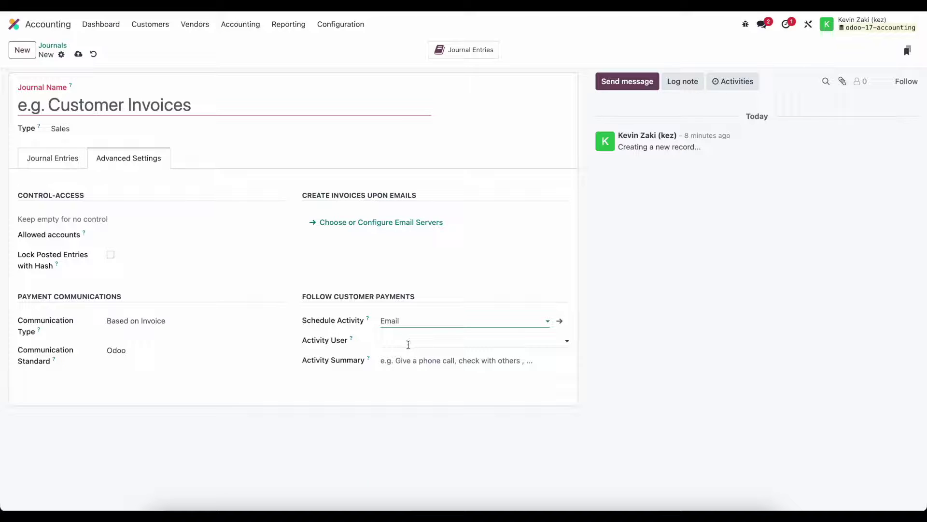
{"action": "left_click", "coordinate": [395, 337]}
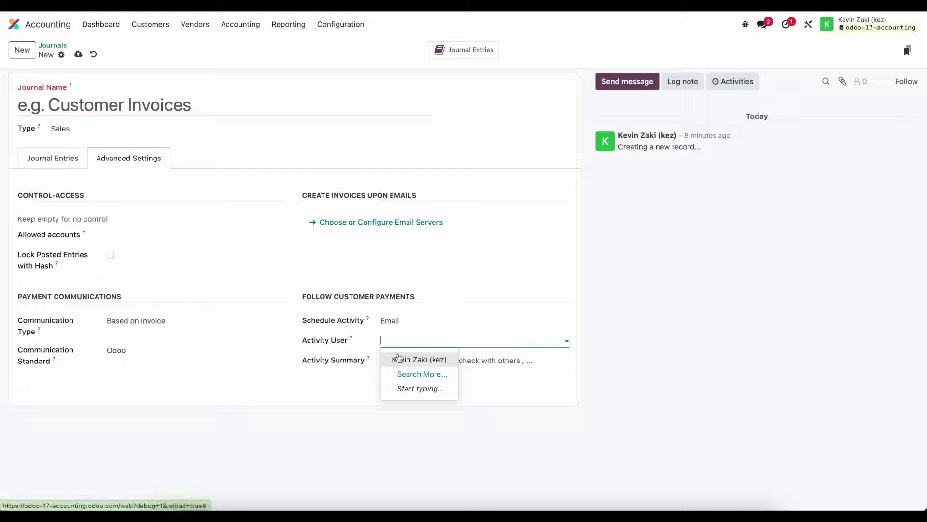
{"action": "left_click", "coordinate": [401, 358]}
{"action": "left_click", "coordinate": [401, 360]}
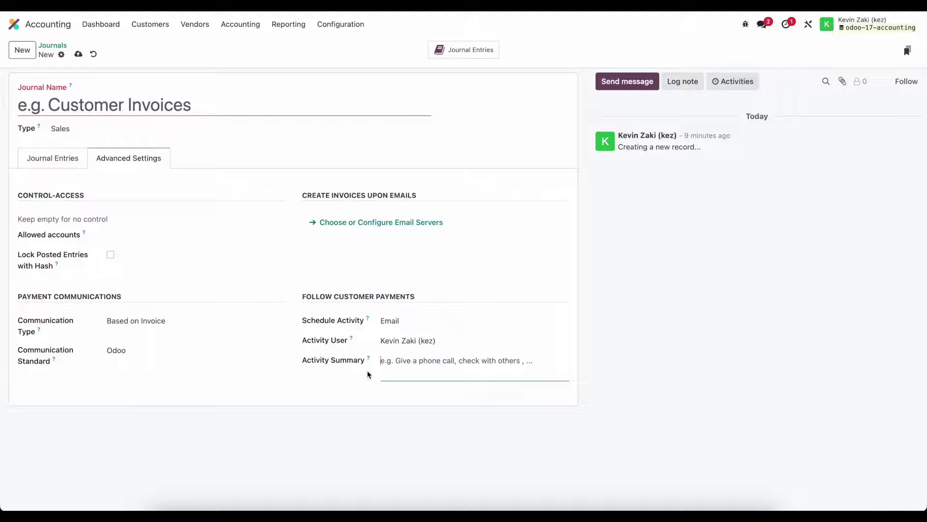
{"action": "left_click", "coordinate": [106, 128]}
Try the Purchase type, then make the journal Cash and review its incoming payment methods.
{"action": "left_click", "coordinate": [108, 141]}
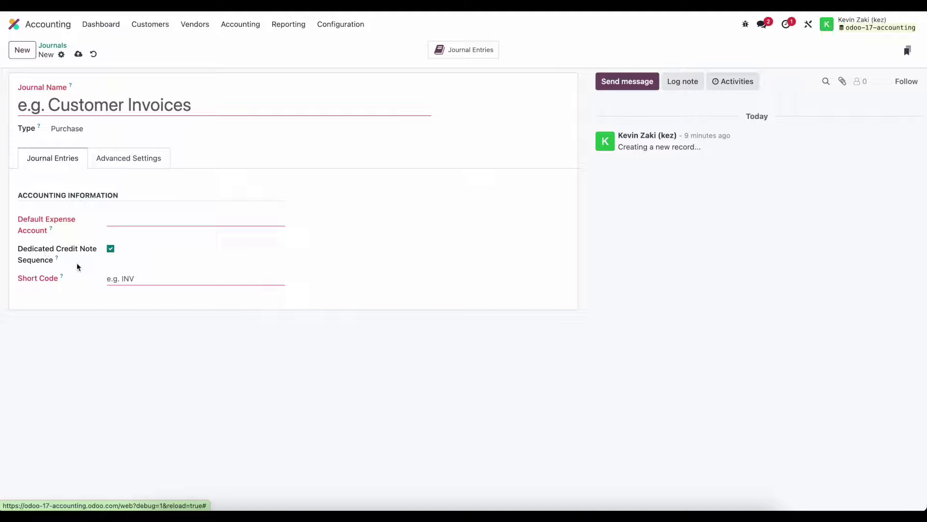
{"action": "left_click", "coordinate": [102, 162]}
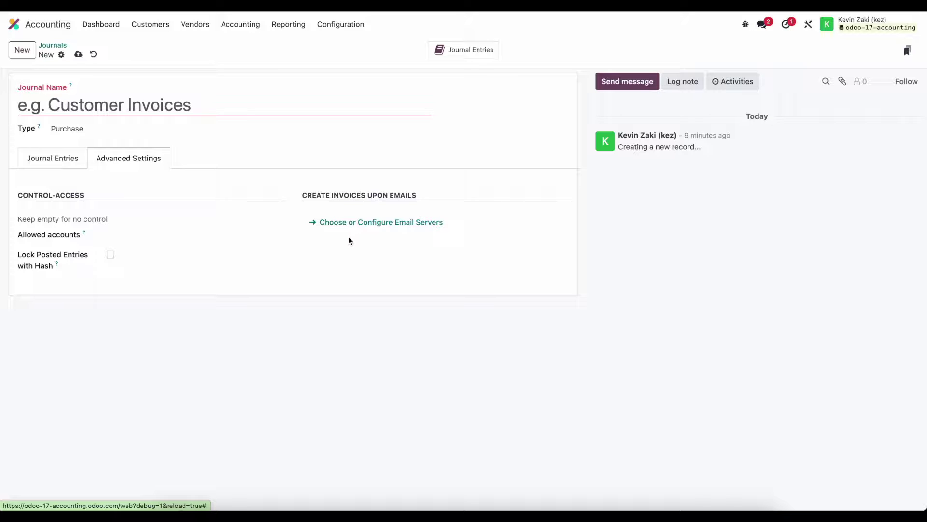
{"action": "left_click", "coordinate": [152, 132]}
{"action": "left_click", "coordinate": [33, 154]}
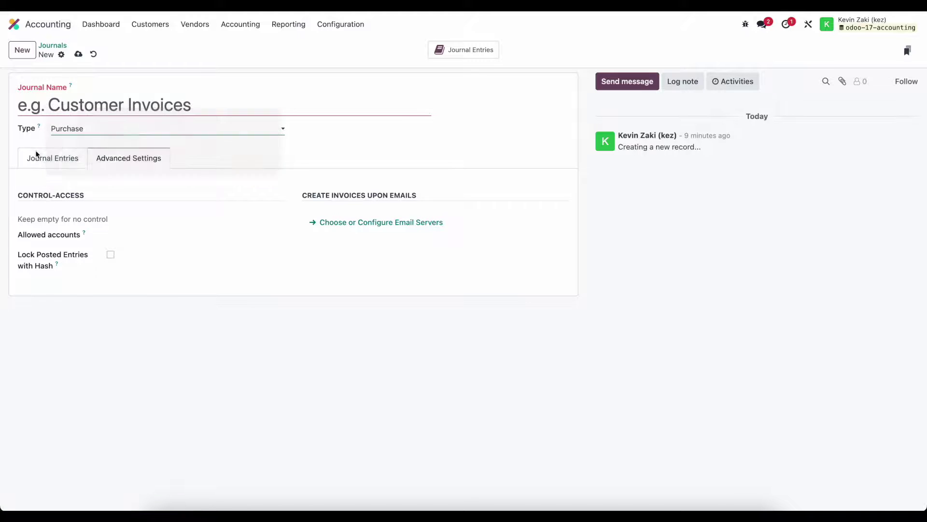
{"action": "left_click", "coordinate": [33, 153]}
{"action": "left_click", "coordinate": [87, 128]}
{"action": "left_click", "coordinate": [96, 142]}
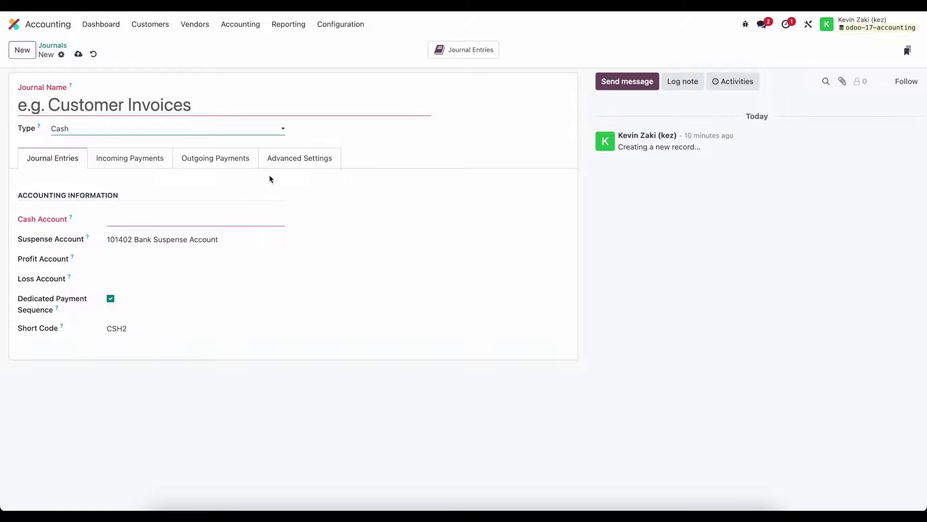
{"action": "left_click", "coordinate": [158, 161]}
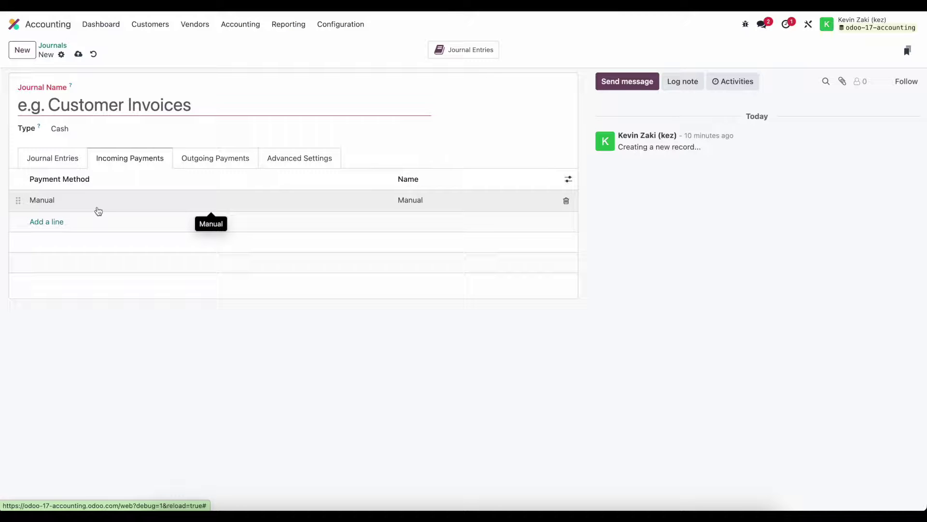
Review the new journal's Outgoing Payments and Advanced Settings tabs.
{"action": "left_click", "coordinate": [203, 161]}
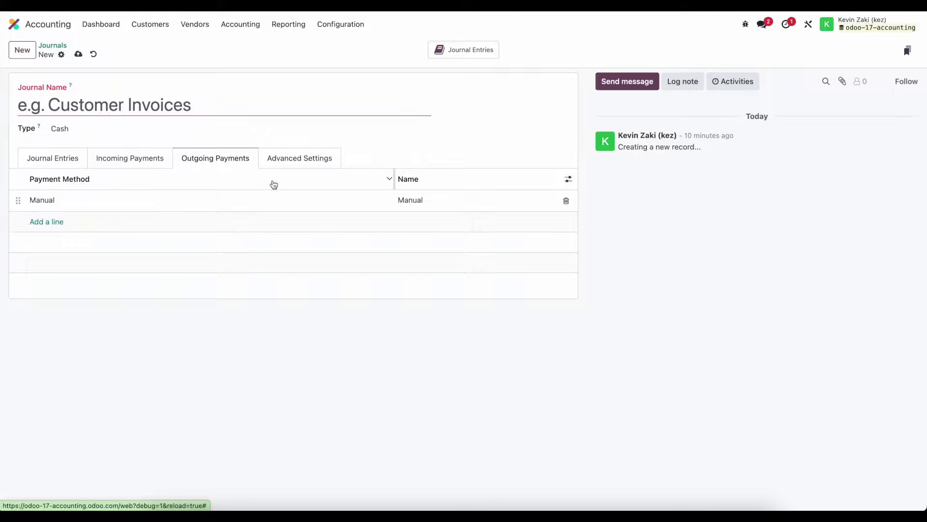
{"action": "mouse_move", "coordinate": [281, 180]}
{"action": "left_click", "coordinate": [284, 164]}
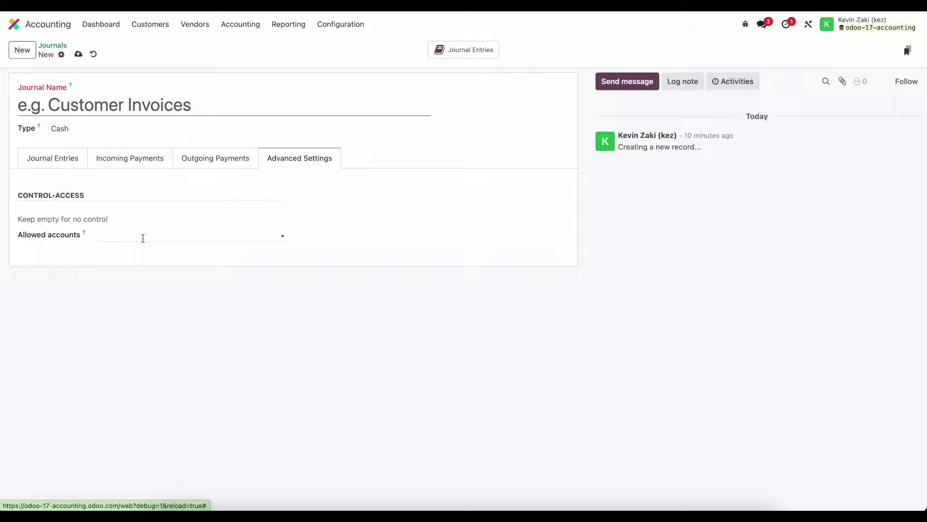
Switch the type to Bank, discard the new journal, and open the existing Bank journal.
{"action": "left_click", "coordinate": [75, 128]}
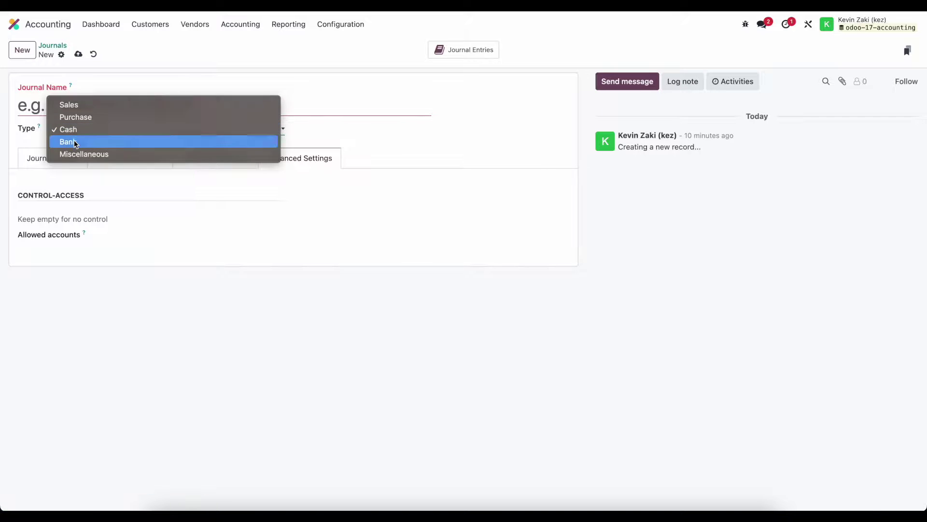
{"action": "left_click", "coordinate": [75, 142]}
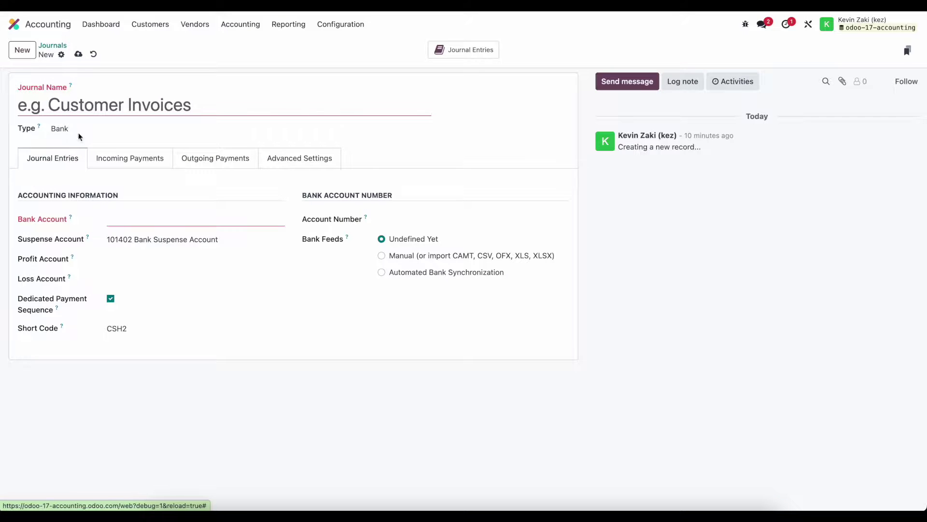
{"action": "left_click", "coordinate": [93, 54]}
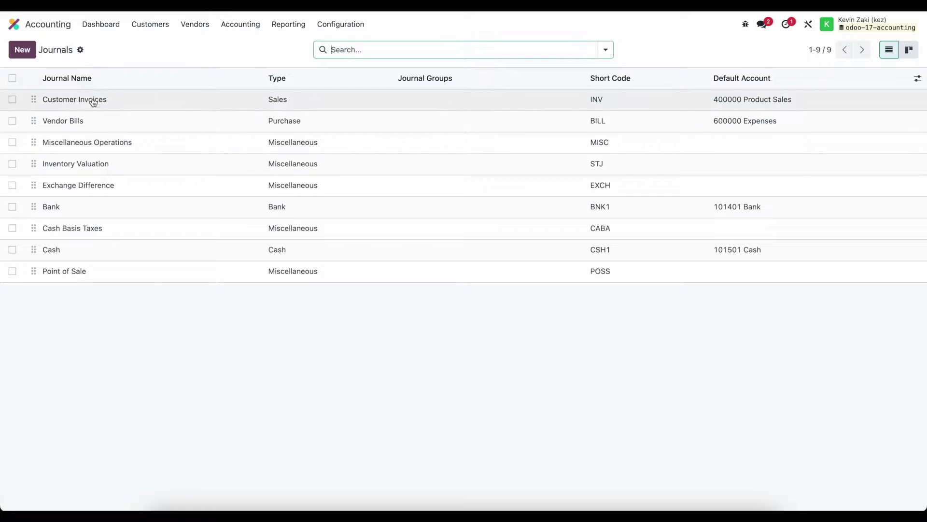
{"action": "left_click", "coordinate": [89, 208]}
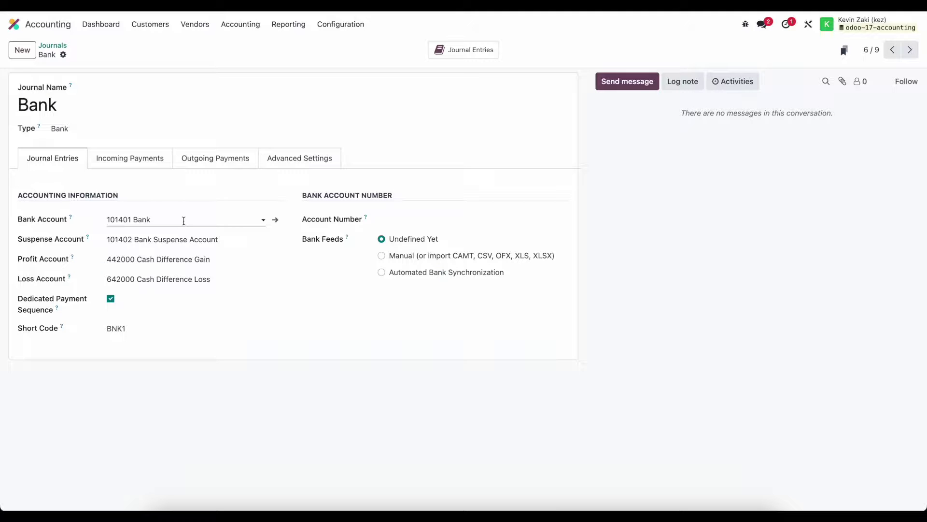
{"action": "left_click_drag", "start_coordinate": [25, 239], "coordinate": [88, 244]}
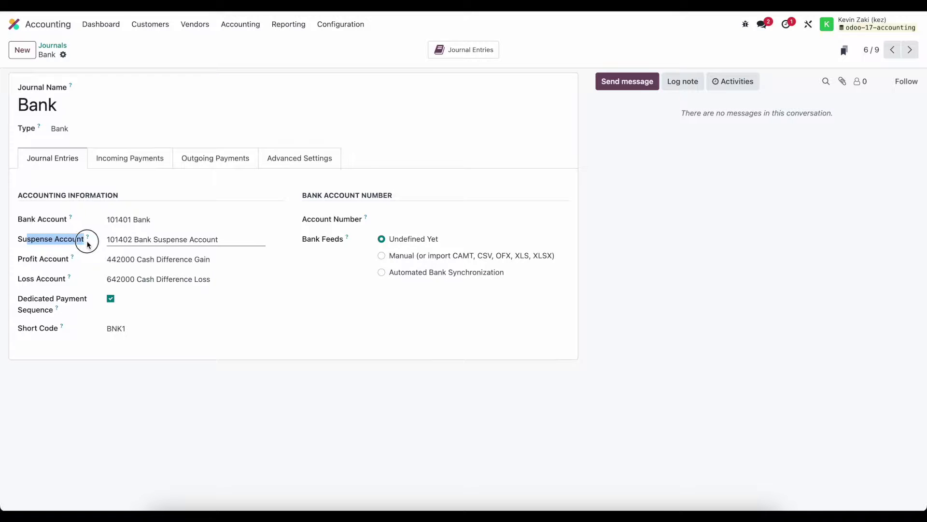
{"action": "left_click", "coordinate": [95, 238]}
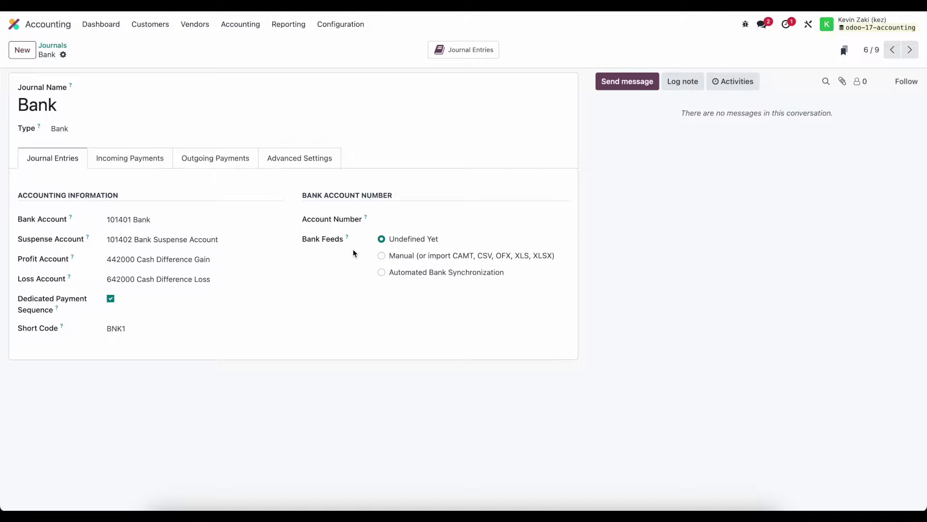
{"action": "left_click", "coordinate": [409, 221]}
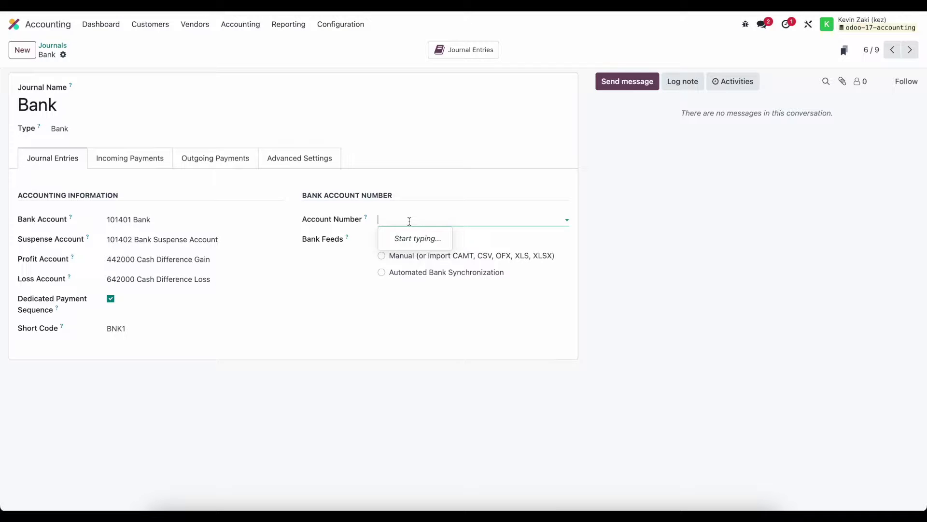
{"action": "left_click", "coordinate": [299, 176]}
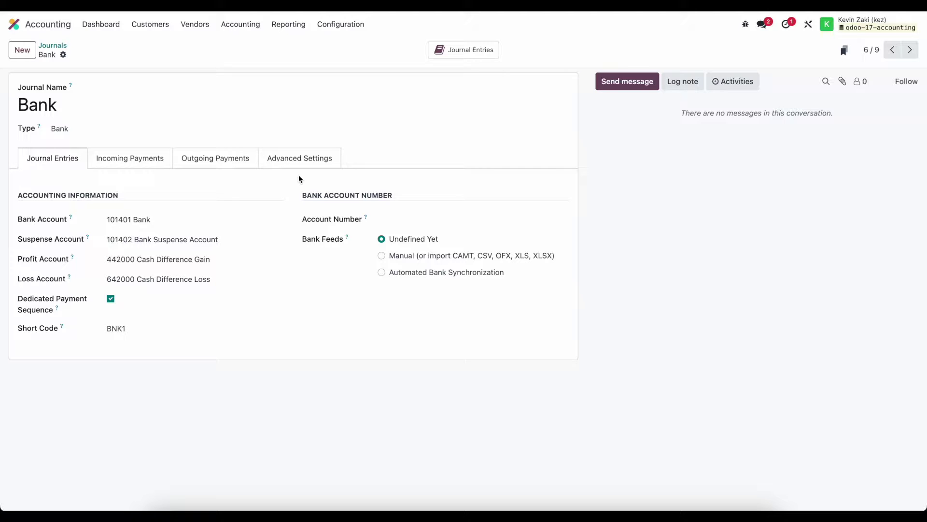
Review the Bank journal's incoming and outgoing payment methods, scrolling through the NACHA settings.
{"action": "left_click", "coordinate": [167, 164]}
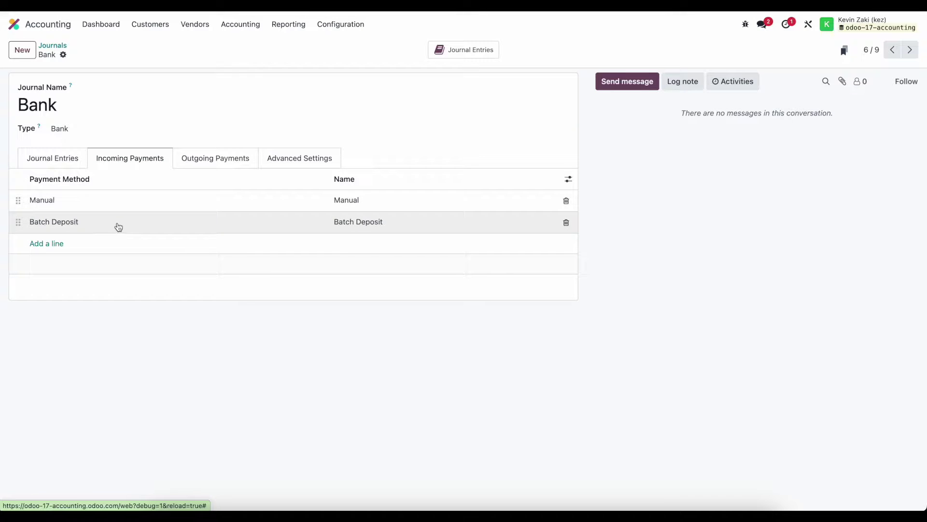
{"action": "left_click", "coordinate": [191, 166]}
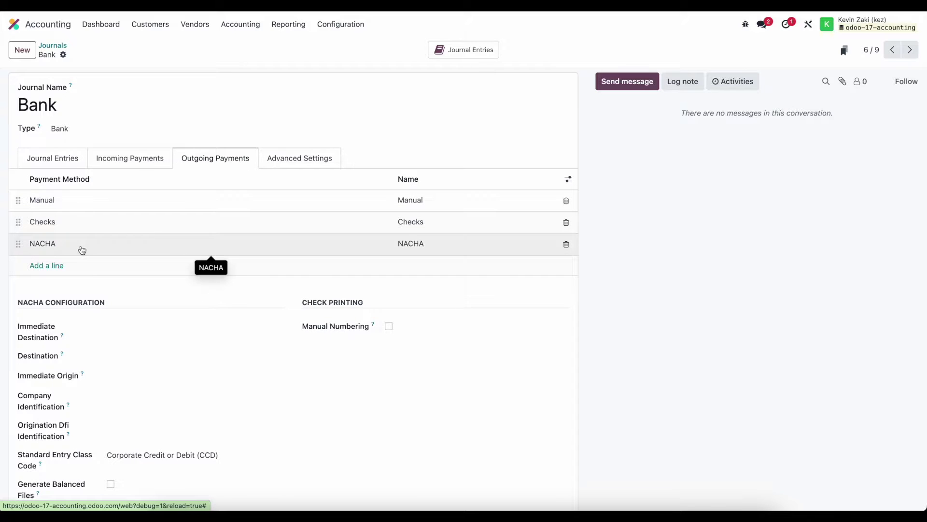
{"action": "scroll", "coordinate": [209, 290], "scroll_direction": "down", "scroll_amount": 1}
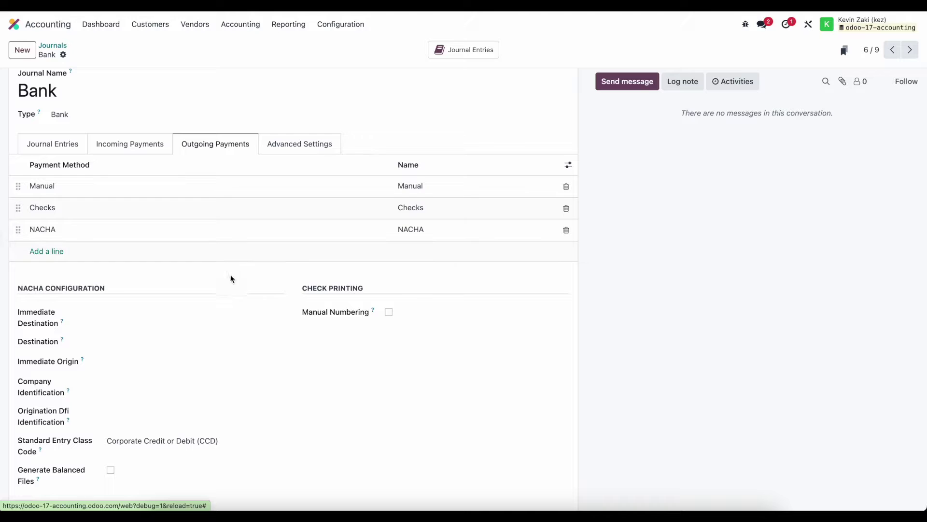
{"action": "scroll", "coordinate": [225, 279], "scroll_direction": "up", "scroll_amount": 1}
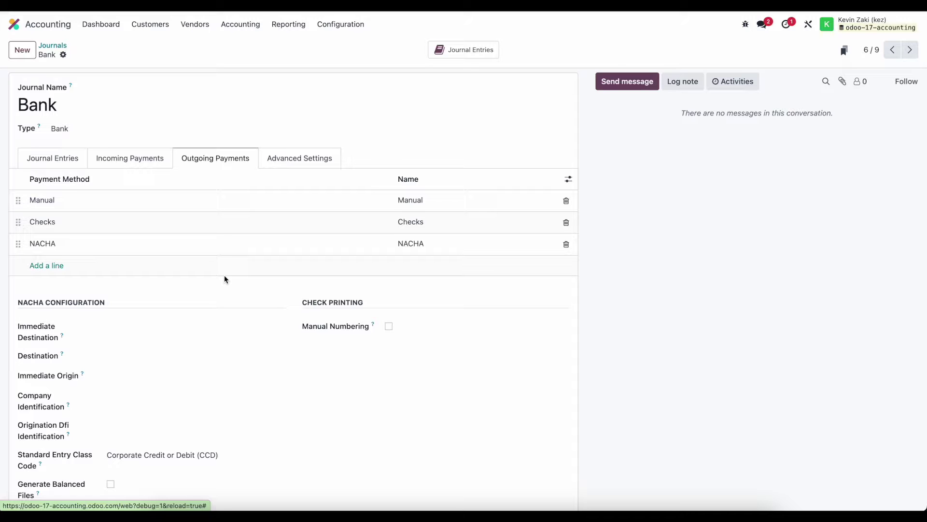
{"action": "left_click", "coordinate": [156, 160]}
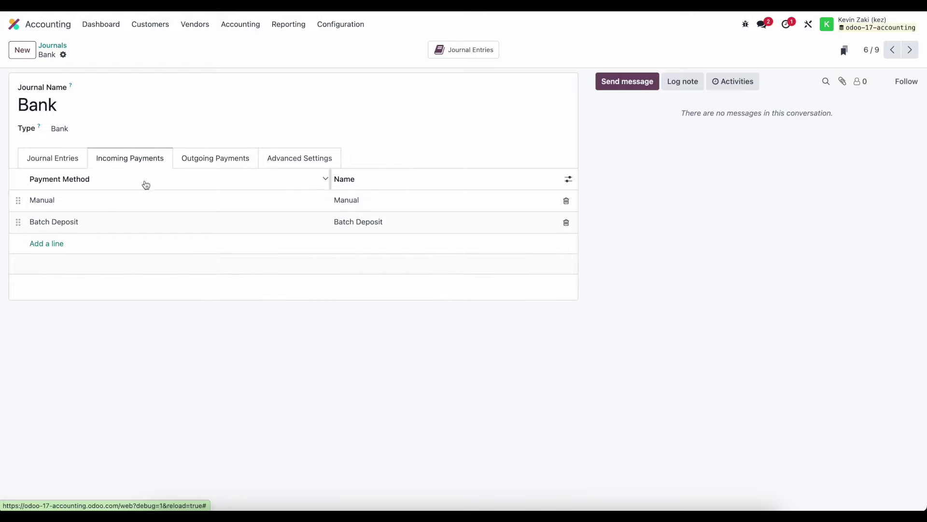
Inspect the Manual incoming payment method without changing it, then show the outgoing methods.
{"action": "left_click", "coordinate": [89, 205]}
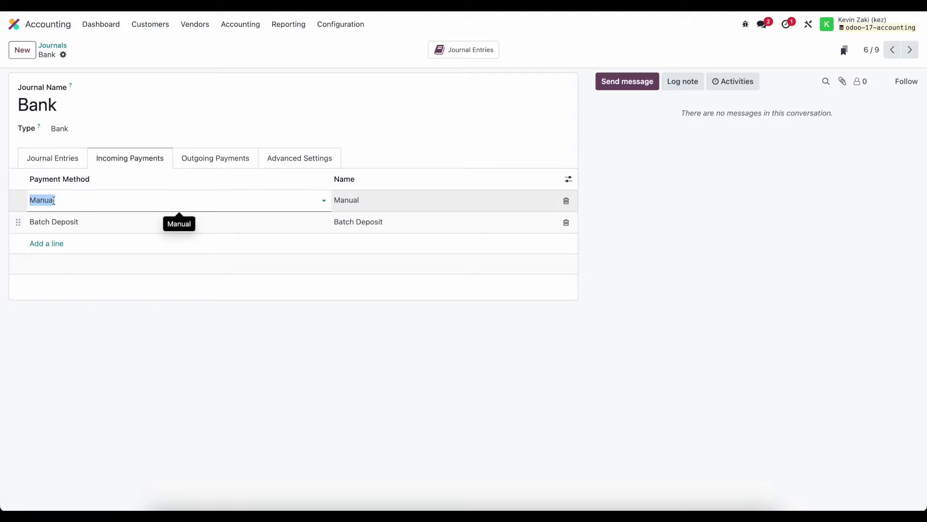
{"action": "left_click", "coordinate": [93, 200]}
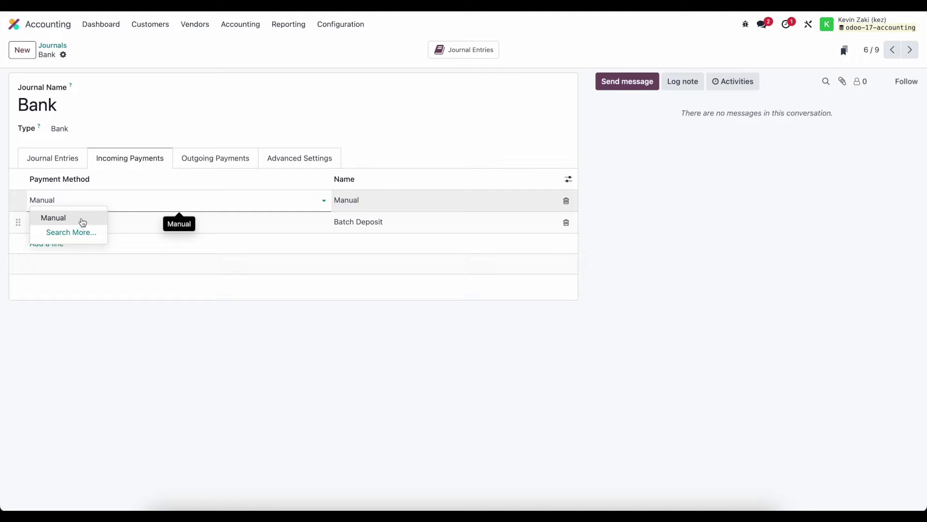
{"action": "left_click", "coordinate": [358, 199]}
{"action": "left_click", "coordinate": [274, 288]}
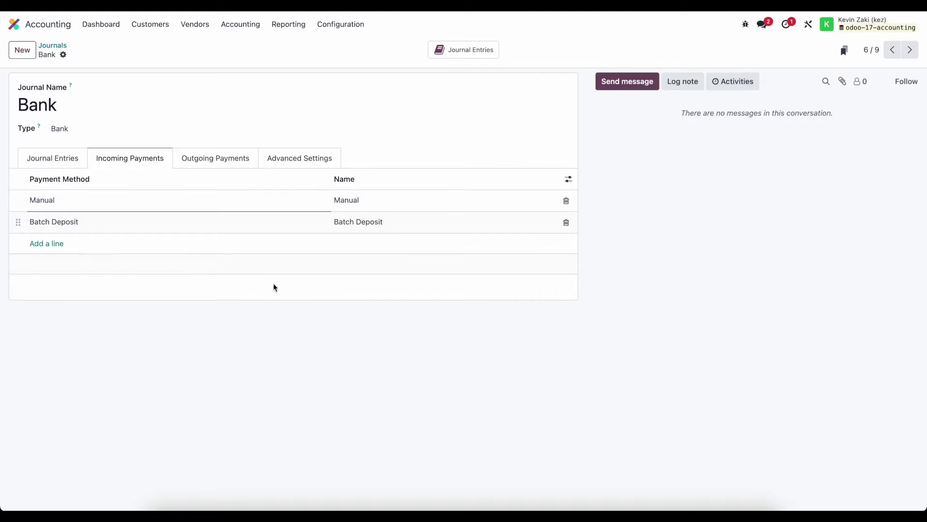
{"action": "left_click", "coordinate": [211, 166]}
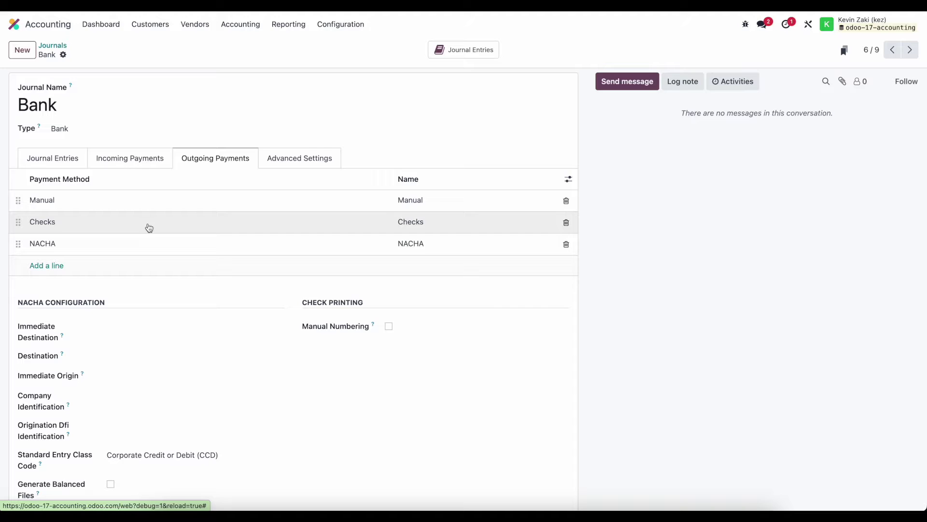
Trial-switch the Bank journal to Miscellaneous, review its tabs, and discard the change.
{"action": "left_click", "coordinate": [304, 161]}
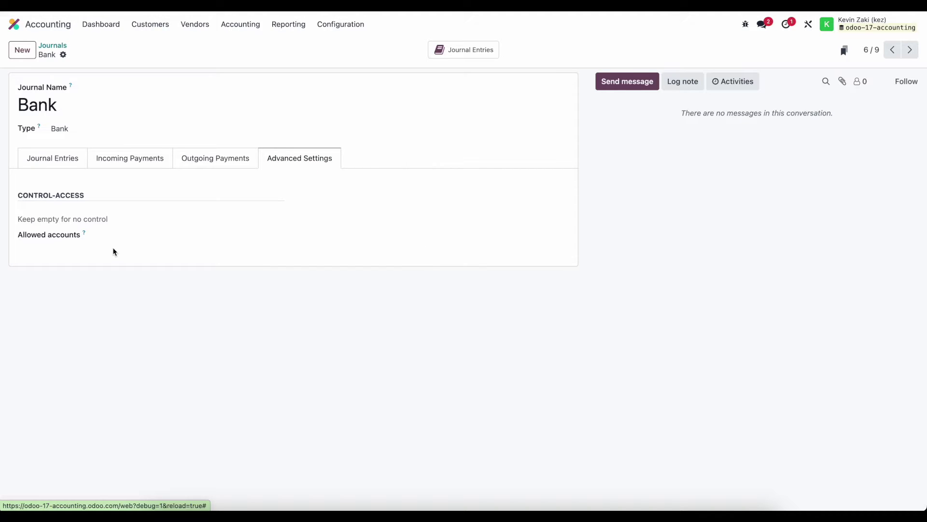
{"action": "left_click", "coordinate": [91, 130]}
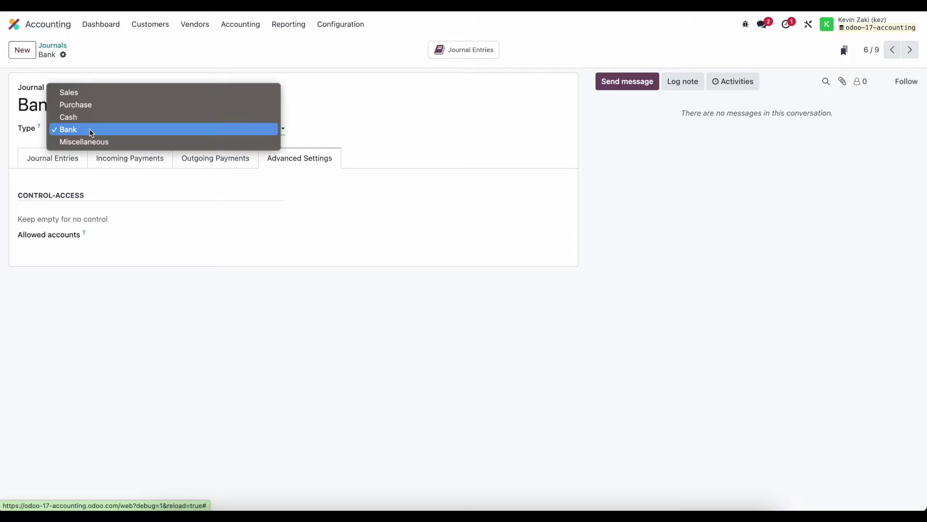
{"action": "left_click", "coordinate": [90, 141]}
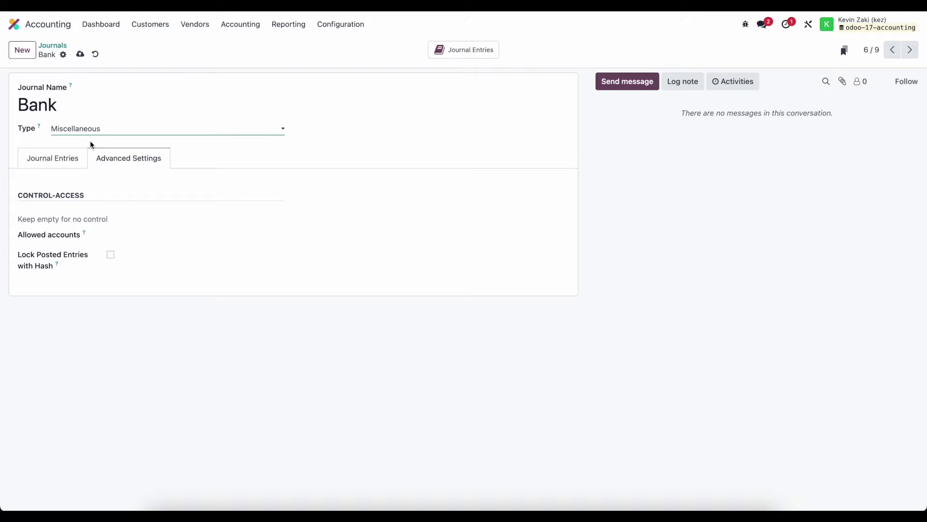
{"action": "left_click", "coordinate": [57, 163]}
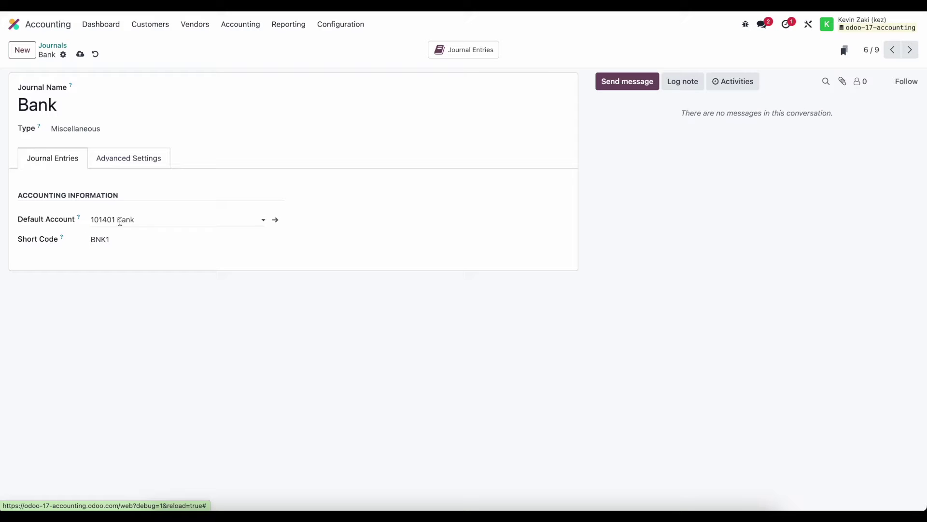
{"action": "left_click", "coordinate": [116, 167]}
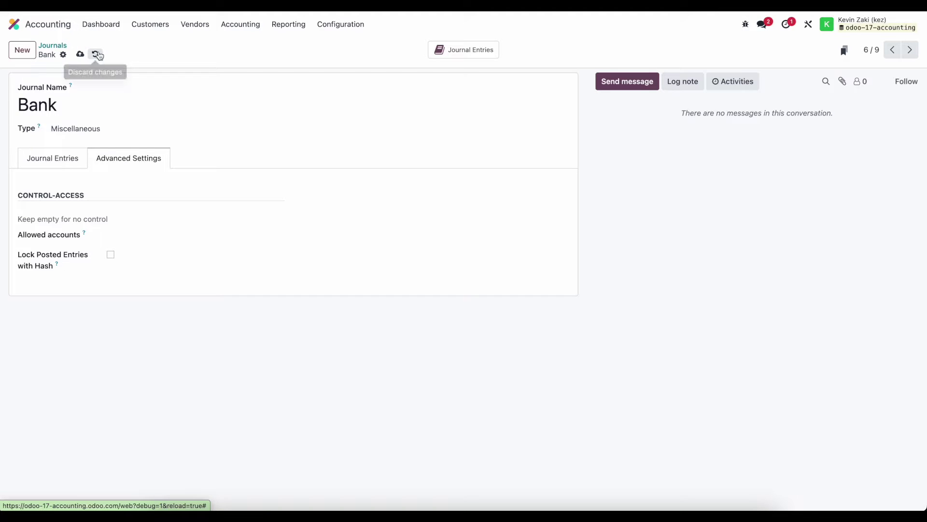
{"action": "left_click", "coordinate": [68, 154]}
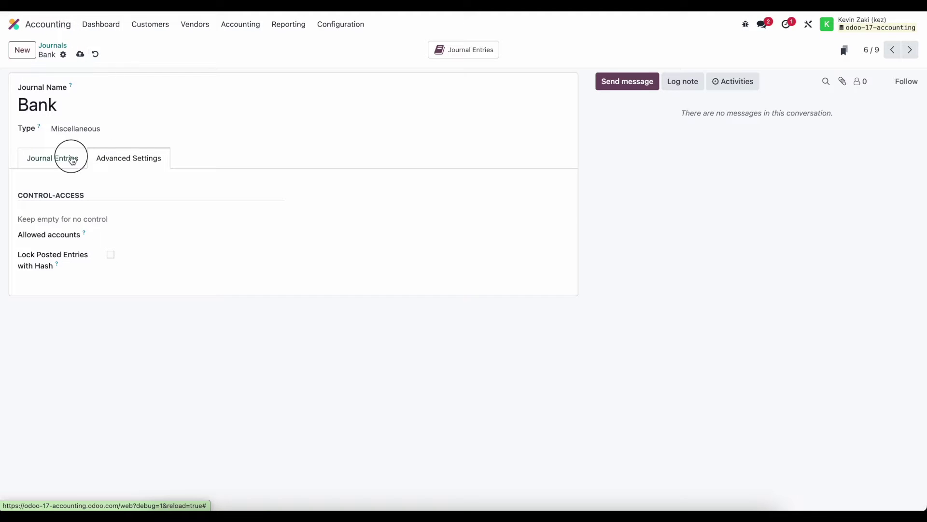
{"action": "left_click", "coordinate": [96, 55]}
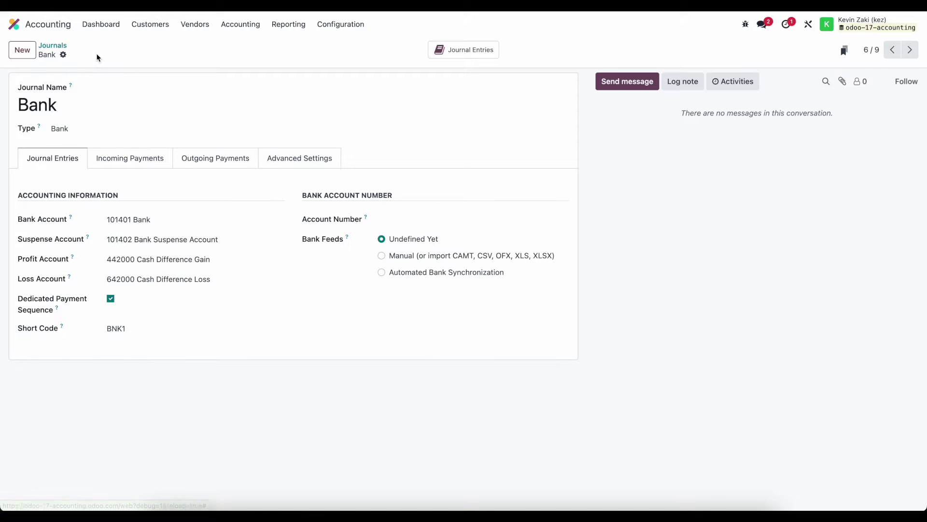
Return to the Journals list of nine journals, briefly opening and closing the Accounting menu.
{"action": "left_click", "coordinate": [57, 47]}
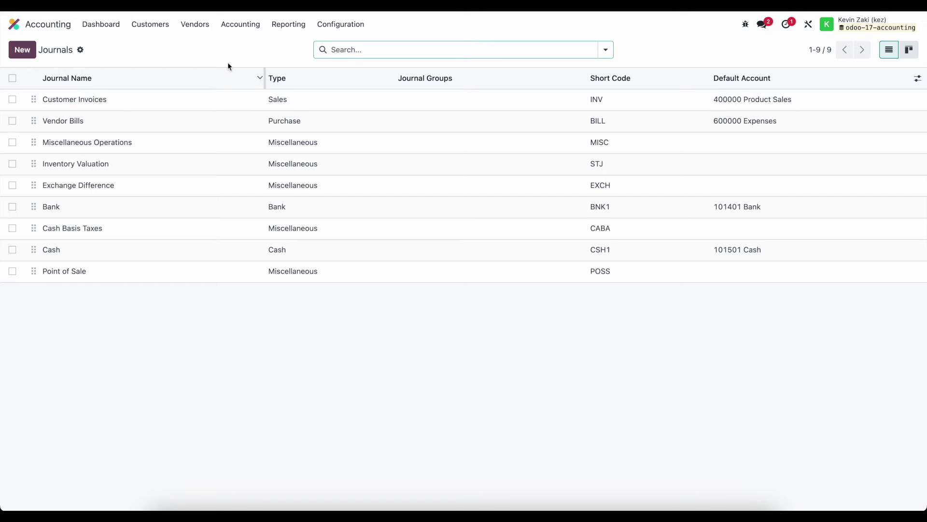
{"action": "left_click", "coordinate": [241, 25]}
{"action": "left_click", "coordinate": [167, 37]}
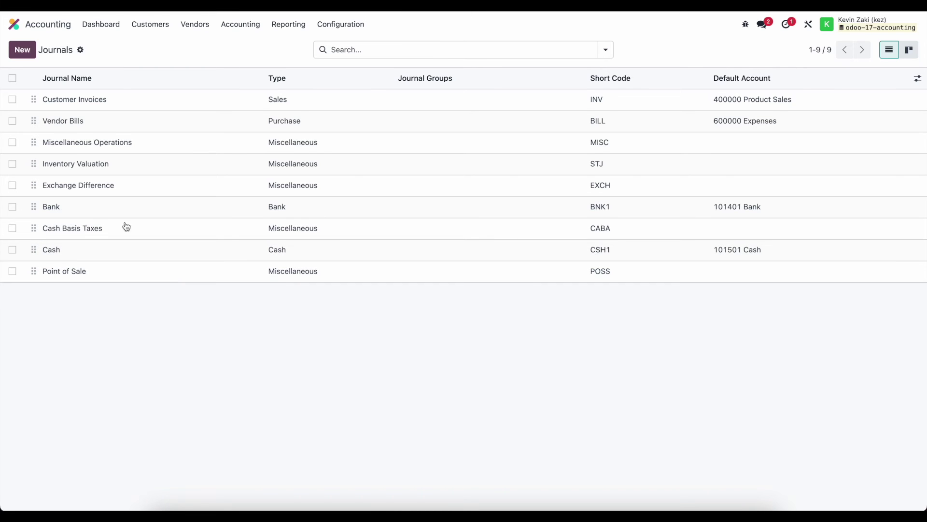
Show all nine journal cards on the Accounting Dashboard by removing the Favorites filter.
{"action": "left_click", "coordinate": [87, 30]}
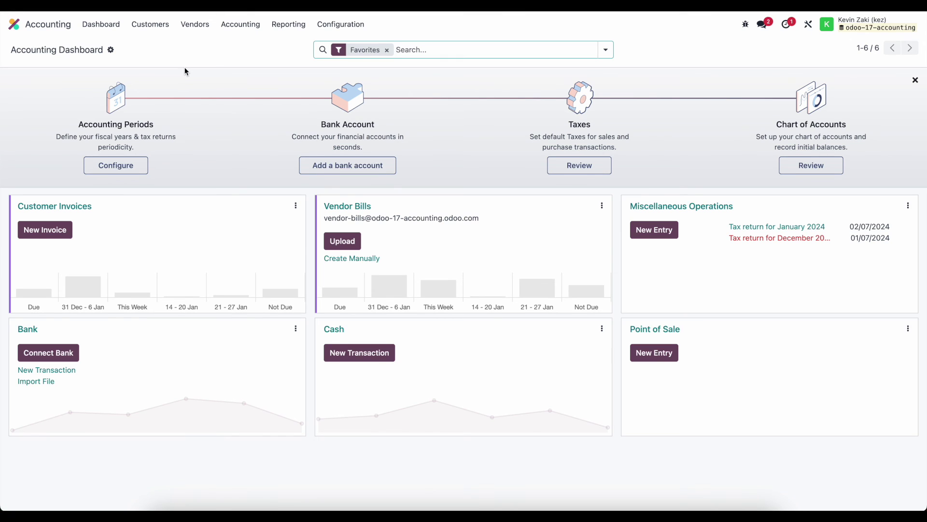
{"action": "left_click", "coordinate": [387, 51]}
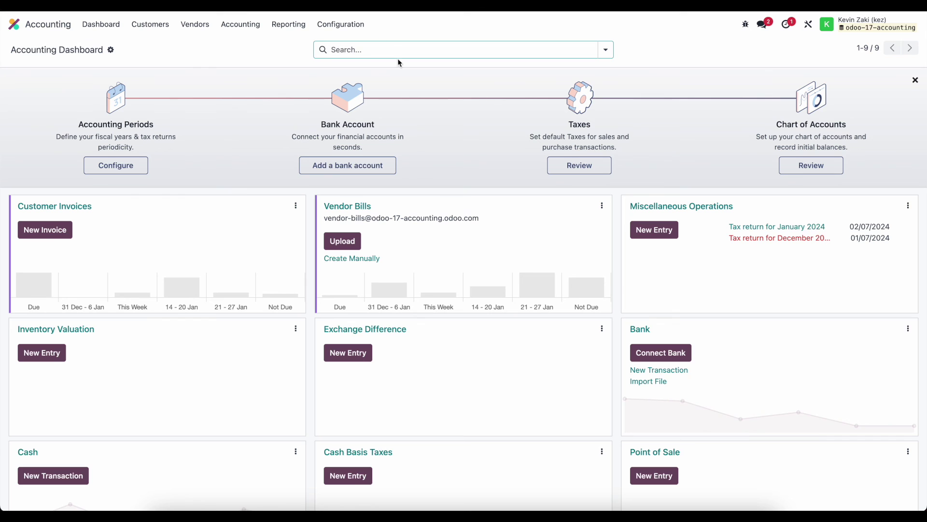
{"action": "scroll", "coordinate": [541, 256], "scroll_direction": "down", "scroll_amount": 1}
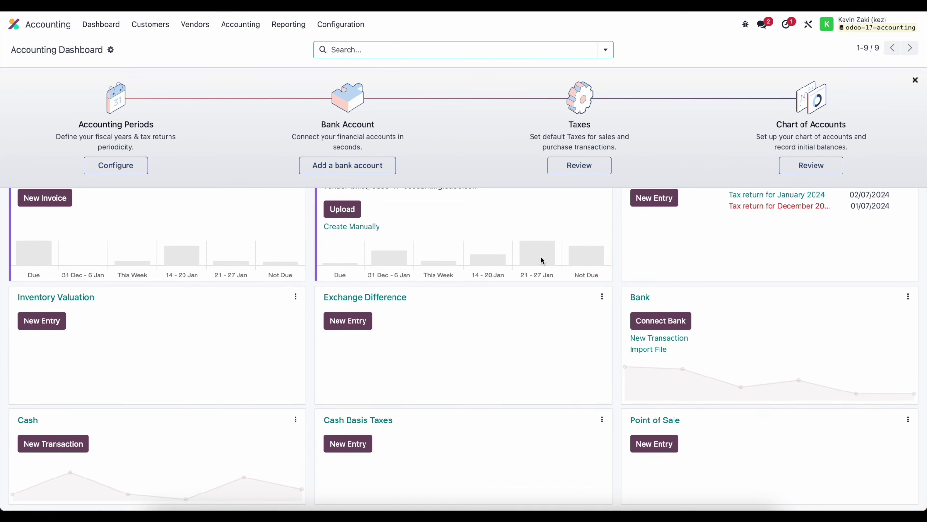
{"action": "scroll", "coordinate": [541, 256], "scroll_direction": "up", "scroll_amount": 1}
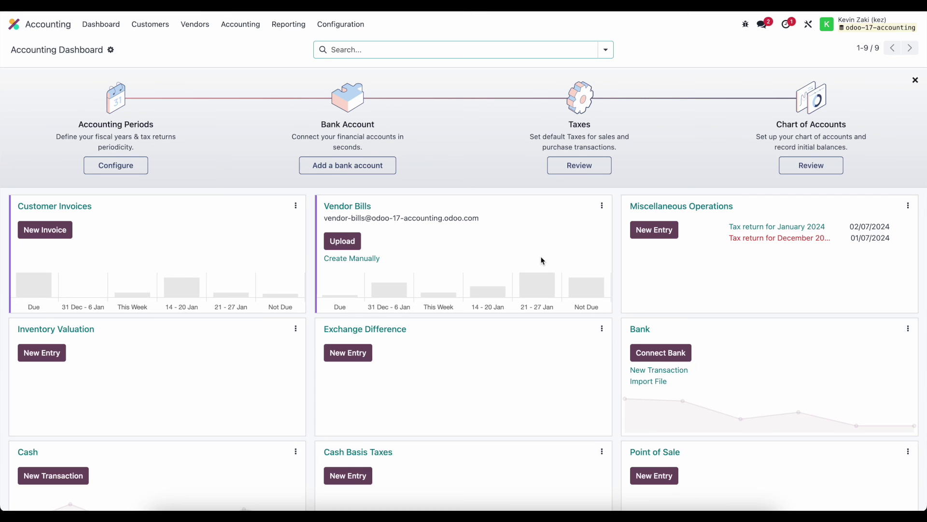